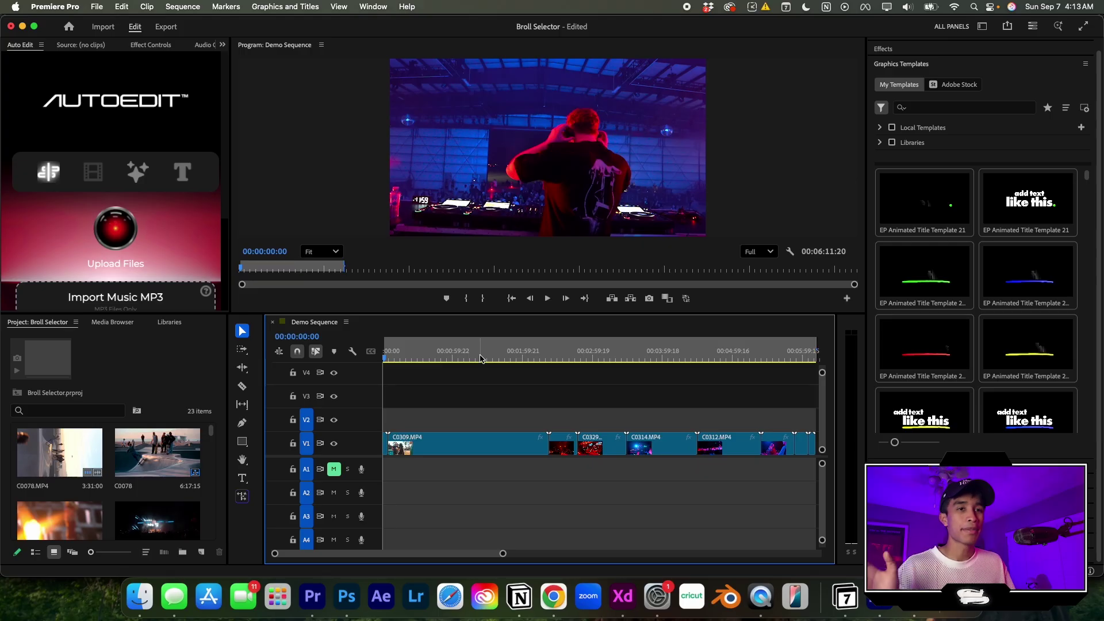
Scrub the playhead to about two minutes to preview the raw B-roll on V1
drag(480, 358, 567, 355)
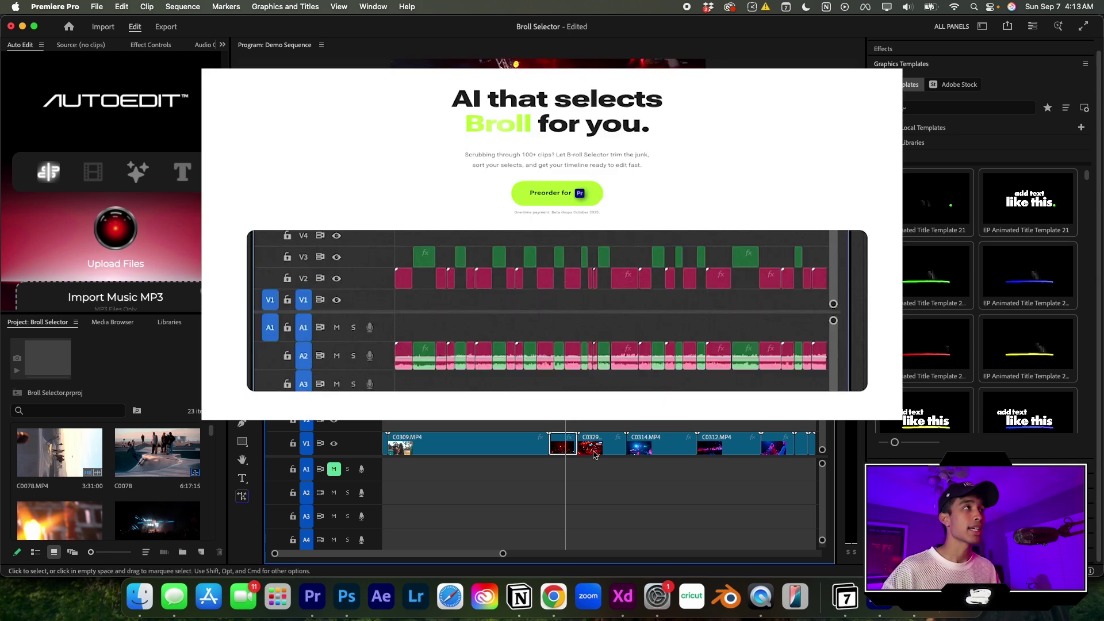
Launch B-Roll Selector from Window > Extensions to show its Upload and Select B-Roll options
click(374, 6)
mouse_move(380, 56)
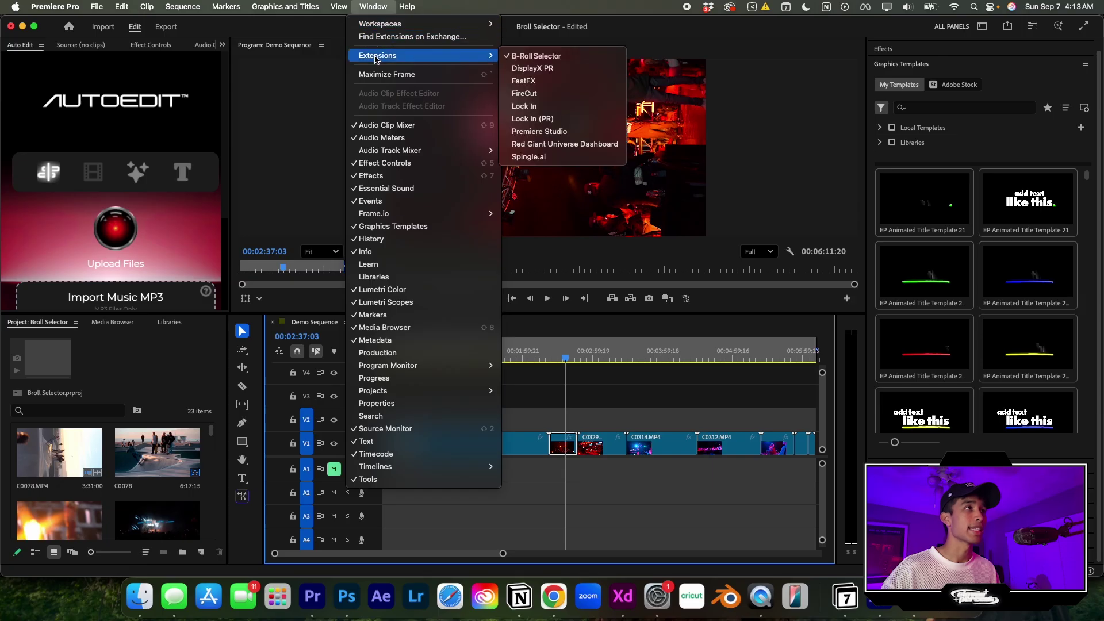
click(595, 61)
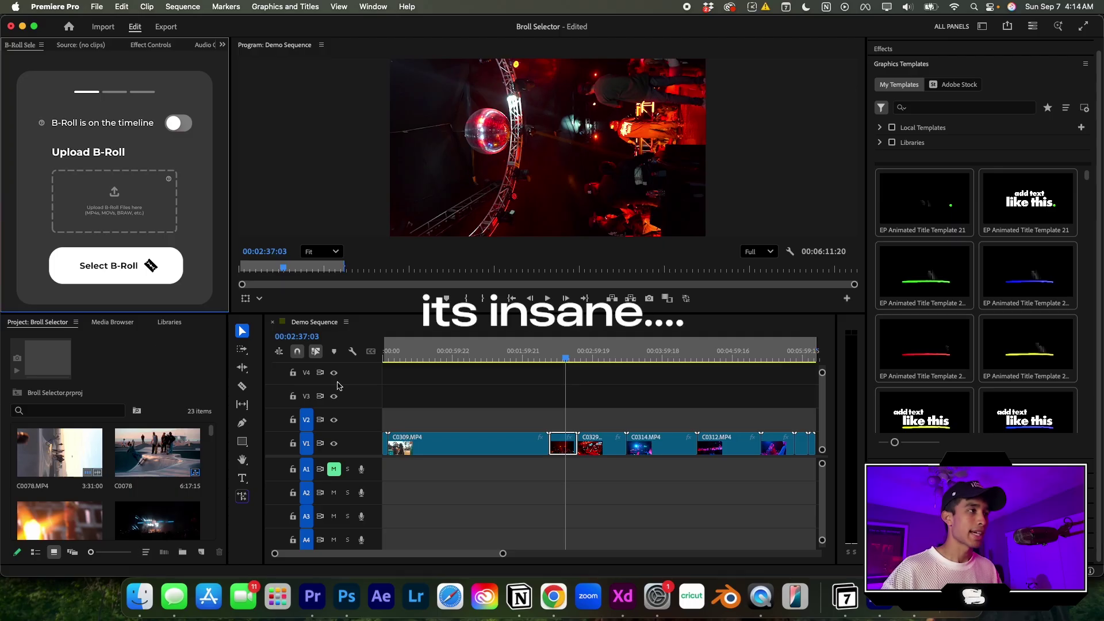
Deselect the timeline clips and run Select B-Roll with 'B-Roll is on the timeline' enabled
click(451, 378)
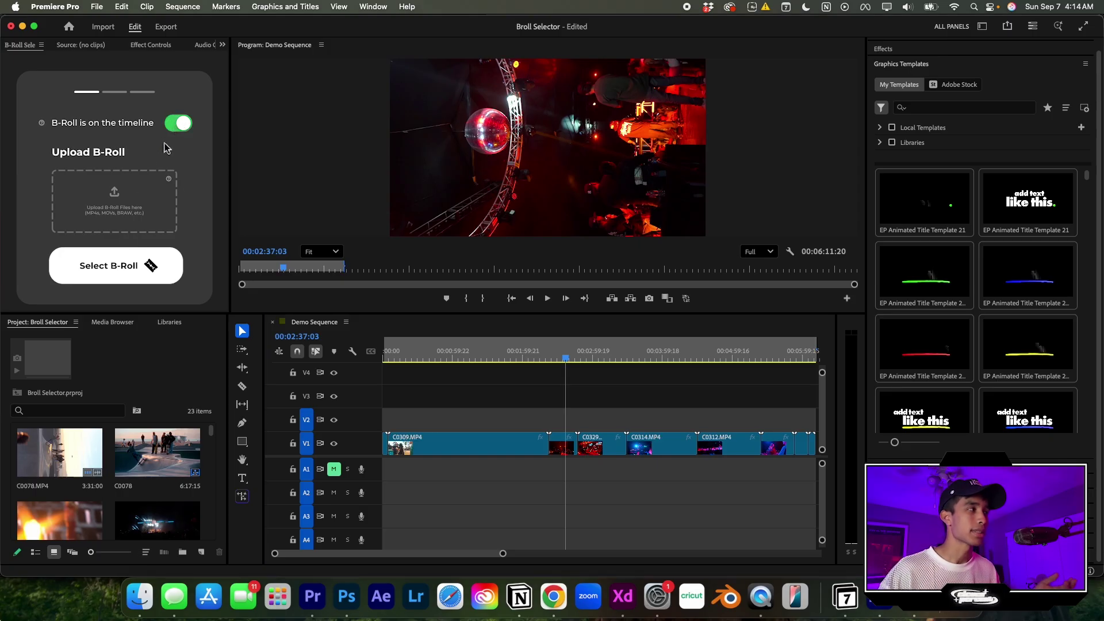
click(115, 276)
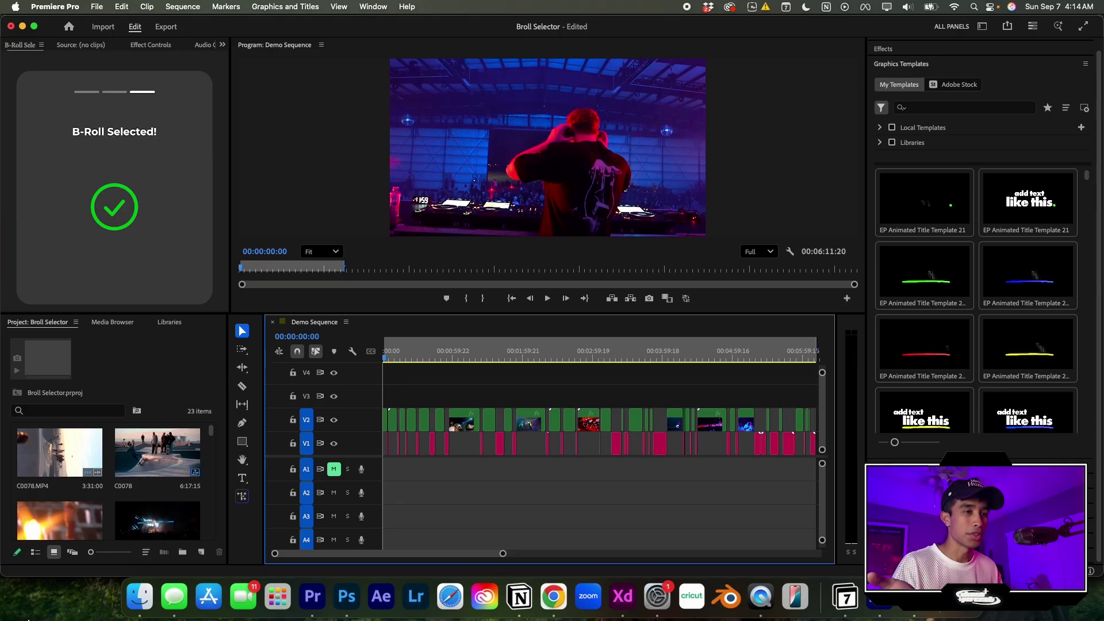
Play the sorted sequence from about two minutes, zooming the timeline in on the clips
drag(386, 355, 520, 378)
key(space)
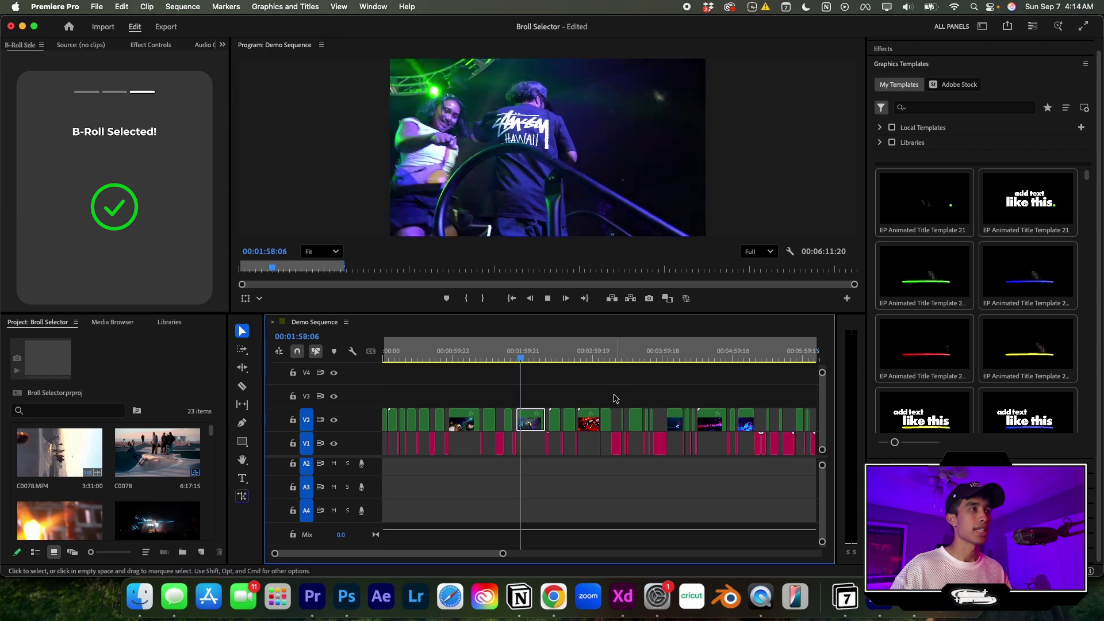
drag(517, 357, 694, 358)
key(space)
key(space)
key(=)
key(=)
key(space)
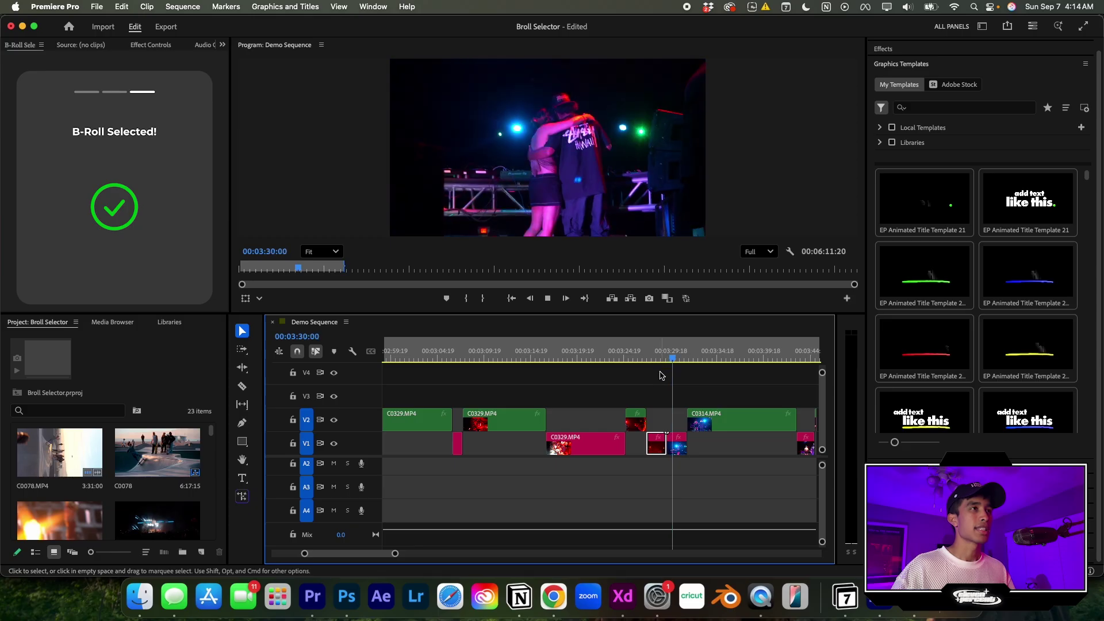
Zoom the timeline back out and play the clip around 4:08
drag(675, 358, 679, 357)
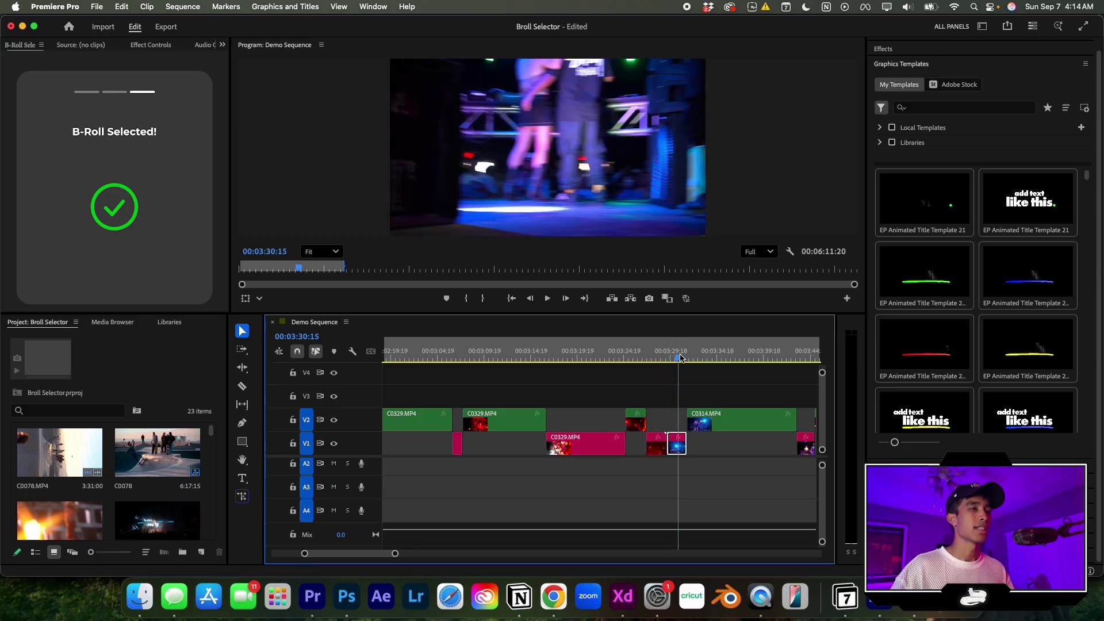
key(space)
key(minus)
key(minus)
click(603, 362)
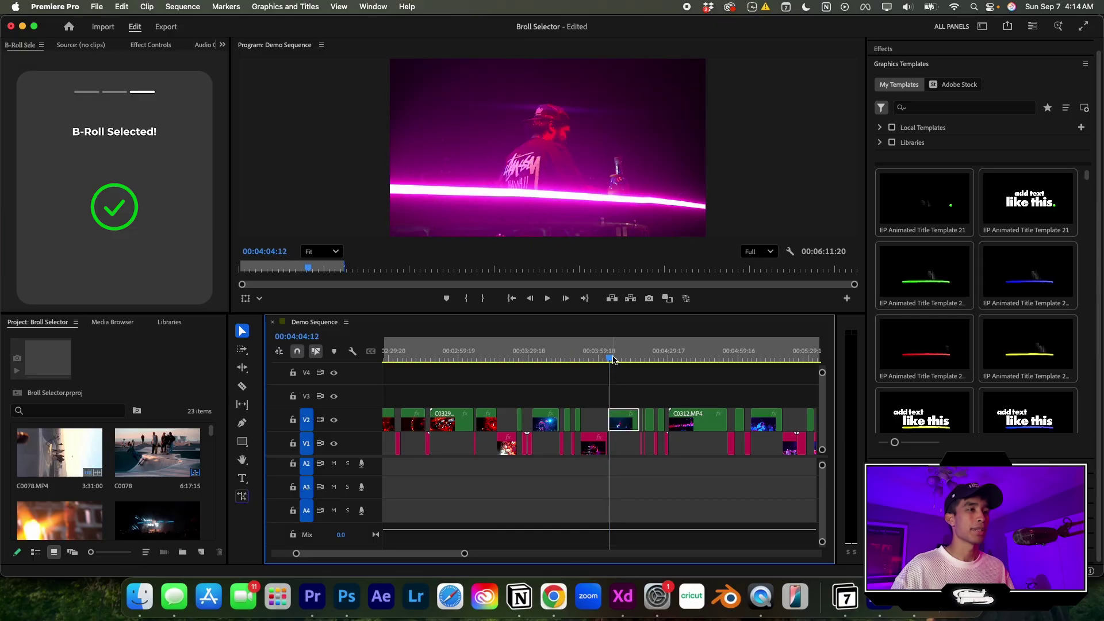
click(617, 357)
key(space)
Play the red shaky clips near 4:04 and 3:57 to compare them with the green ones
drag(621, 357, 642, 358)
click(609, 360)
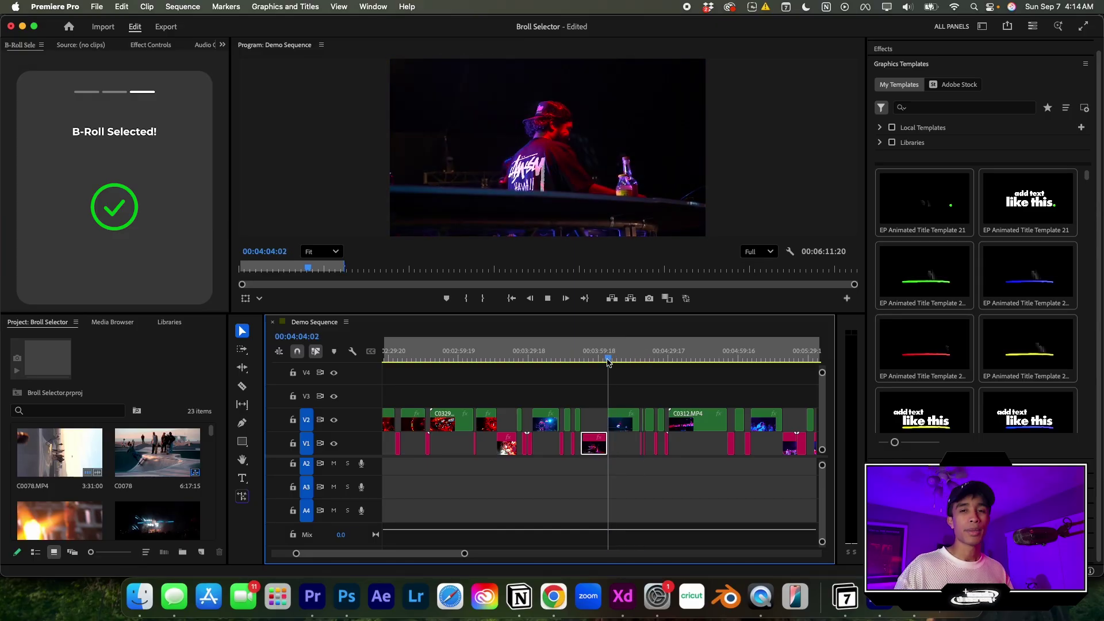
key(space)
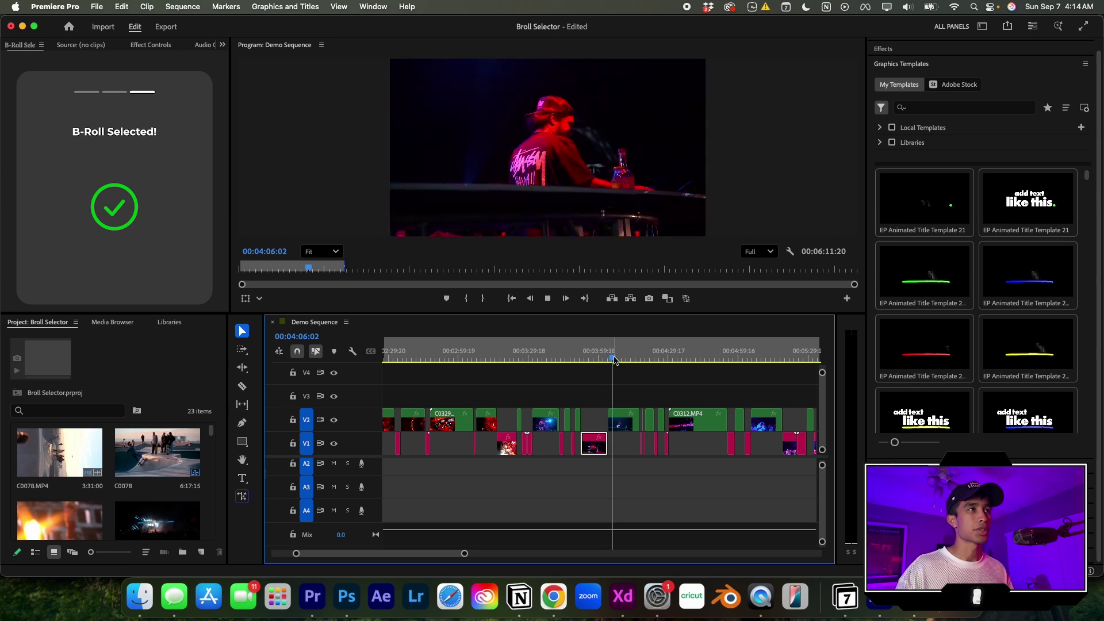
drag(612, 360, 618, 358)
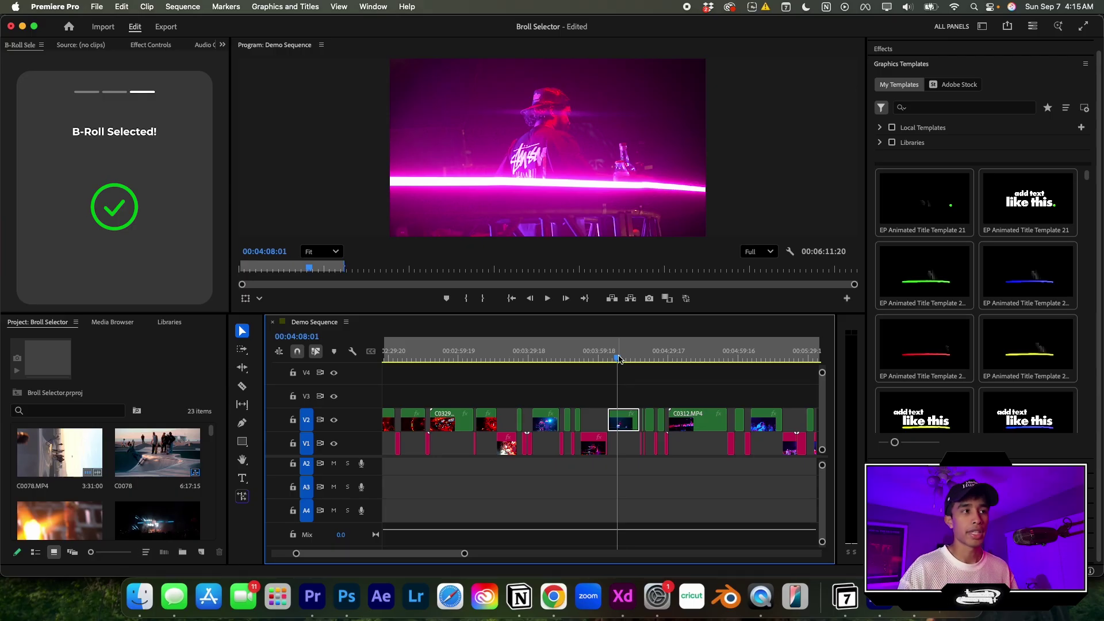
drag(618, 359, 592, 358)
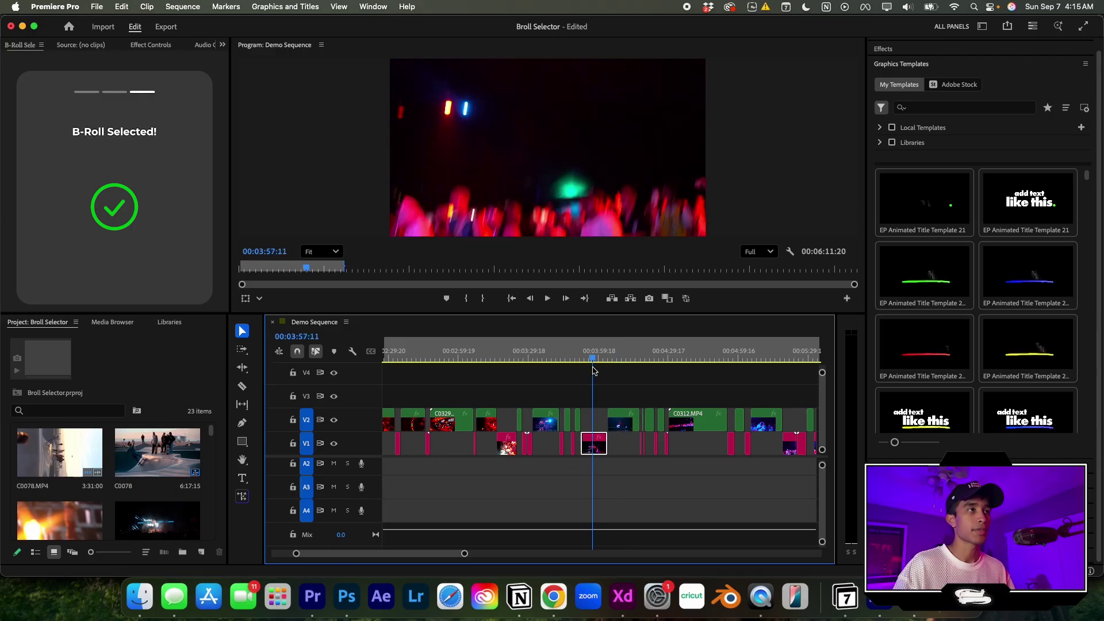
click(600, 359)
key(space)
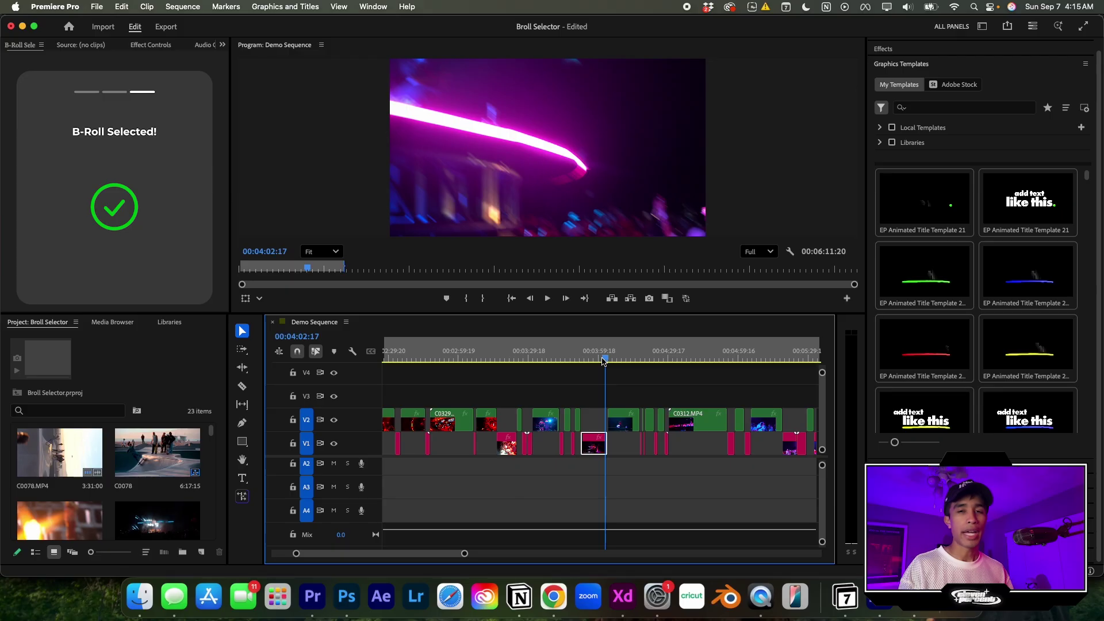
Select and play the green smooth clip near 4:14
click(604, 359)
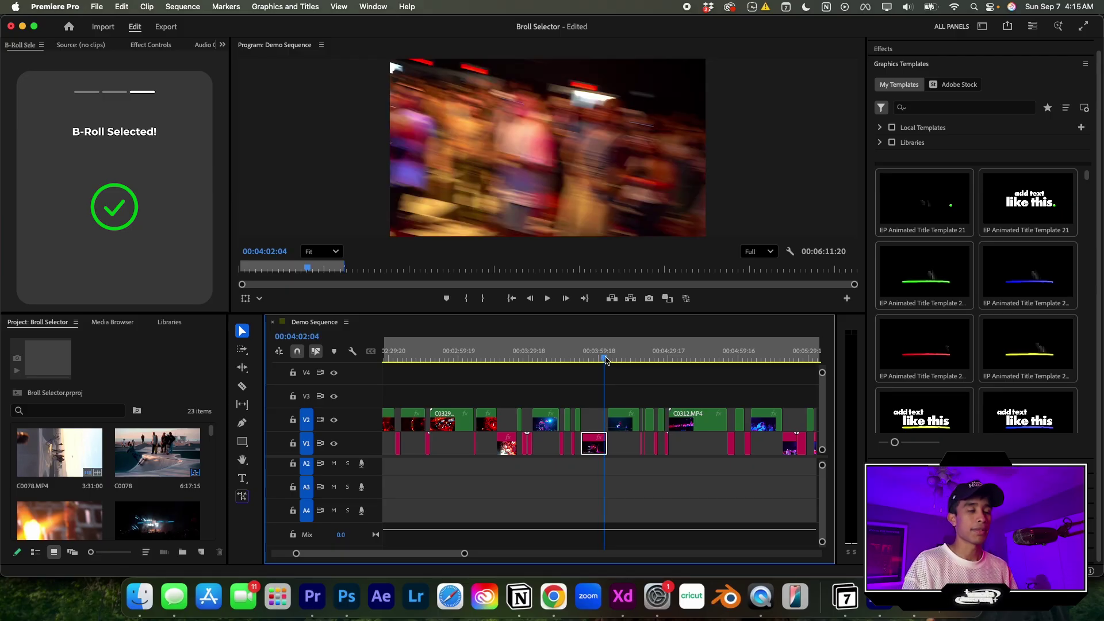
click(631, 389)
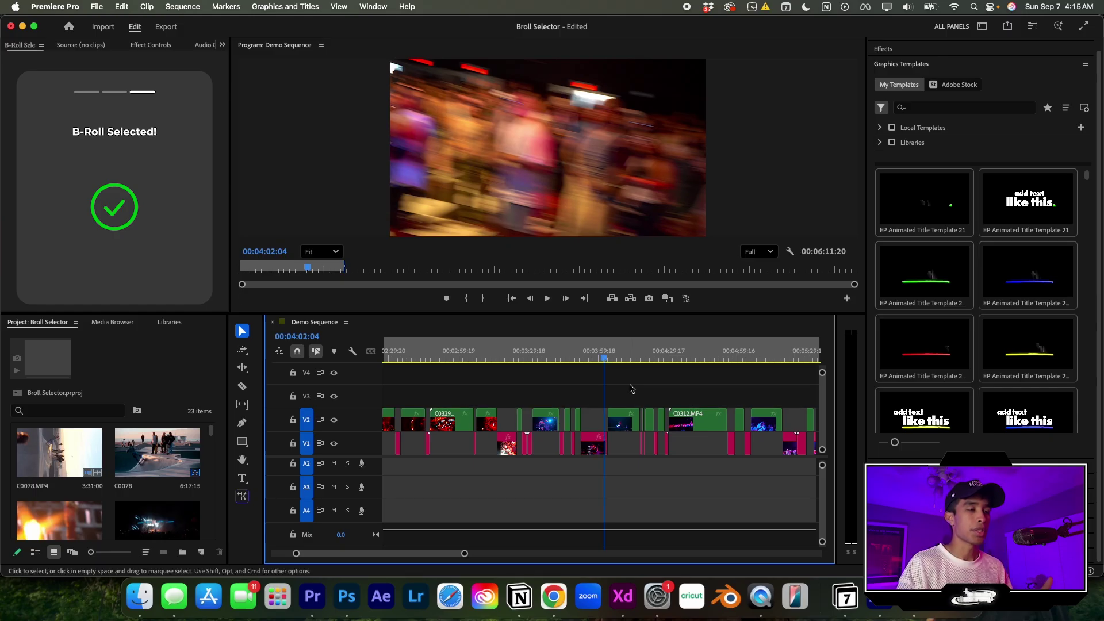
click(623, 419)
click(631, 357)
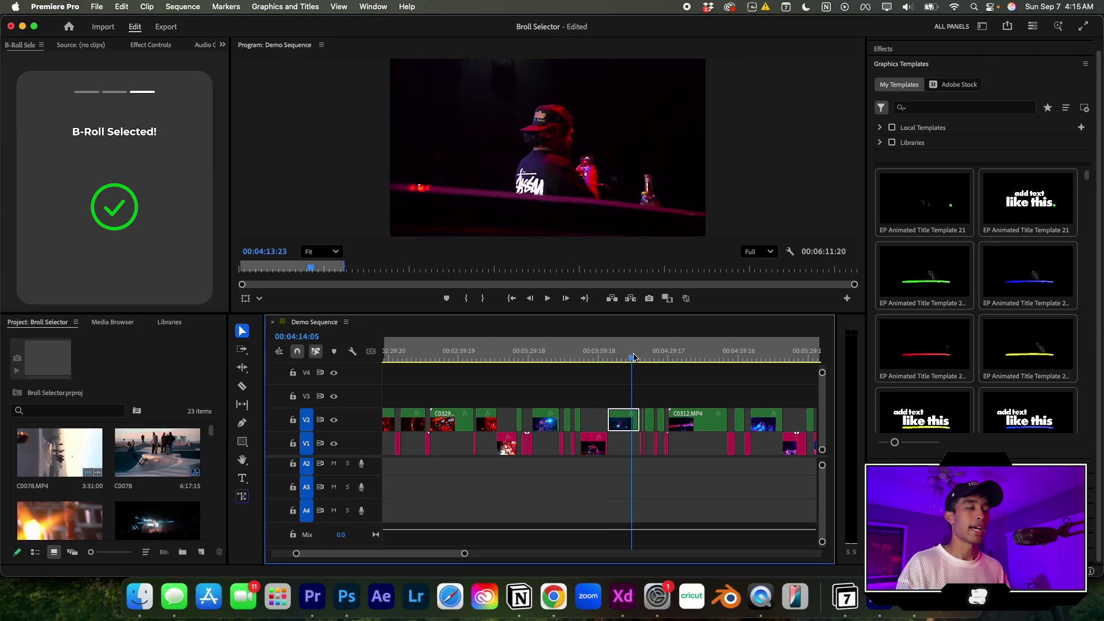
click(633, 357)
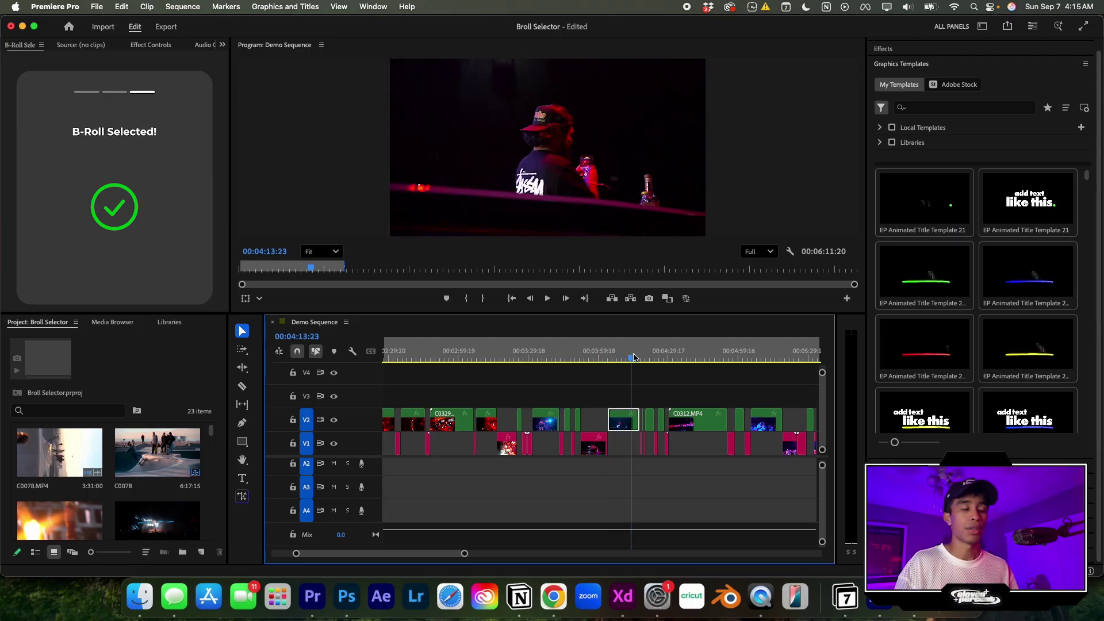
key(space)
Play the red shaky clip near 3:18, passing the green clip at 3:41
click(553, 355)
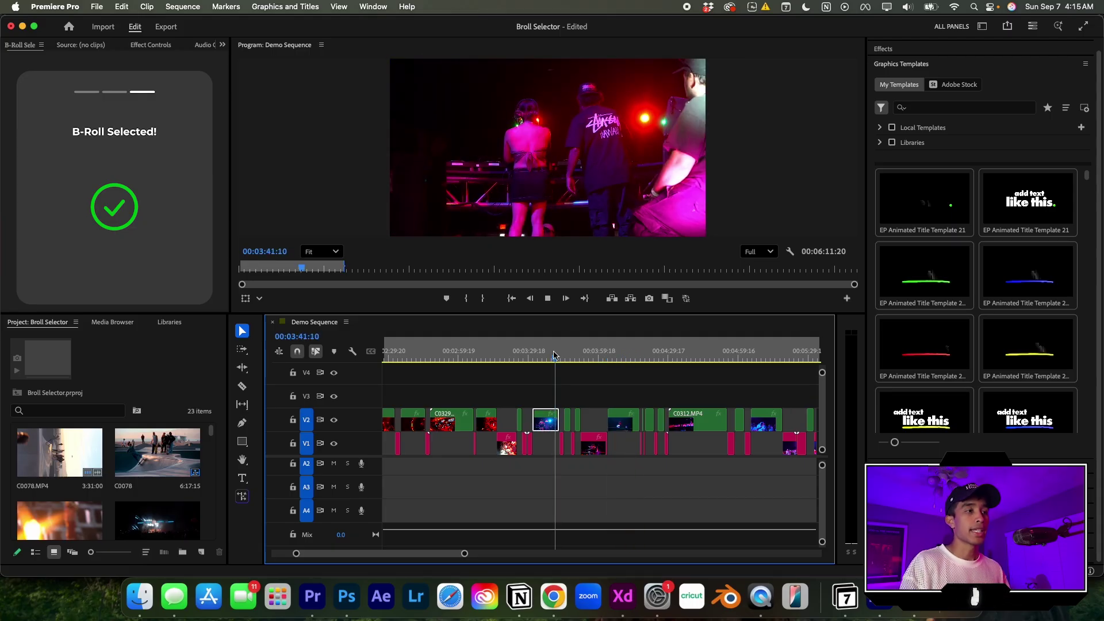
drag(554, 355, 502, 355)
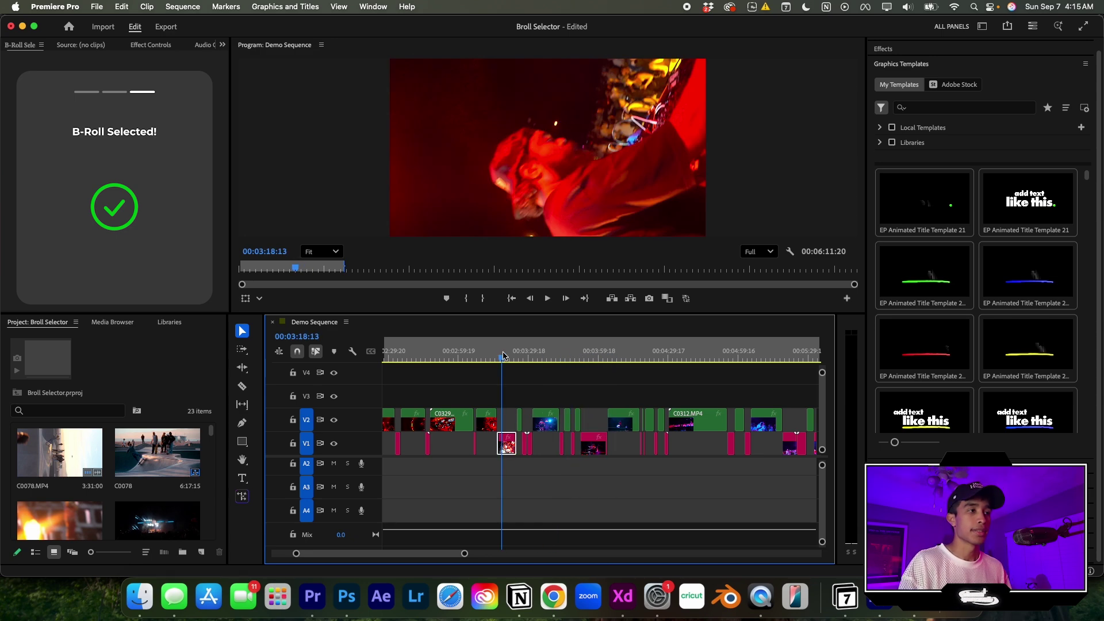
key(space)
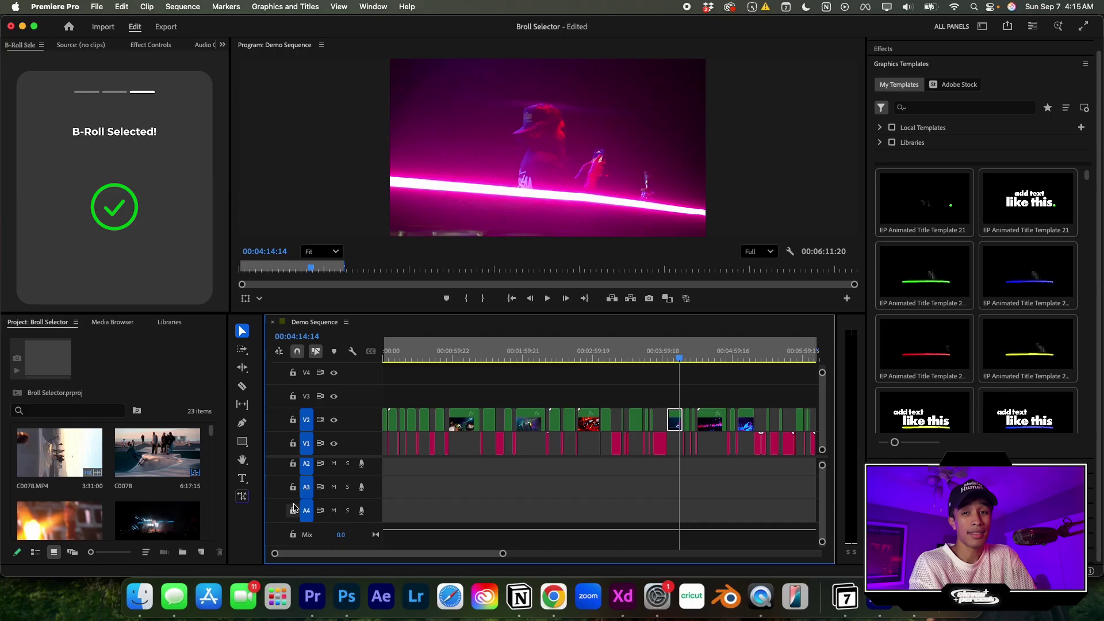
Play the green smooth clip near 1:10, then stop playback
click(465, 349)
key(space)
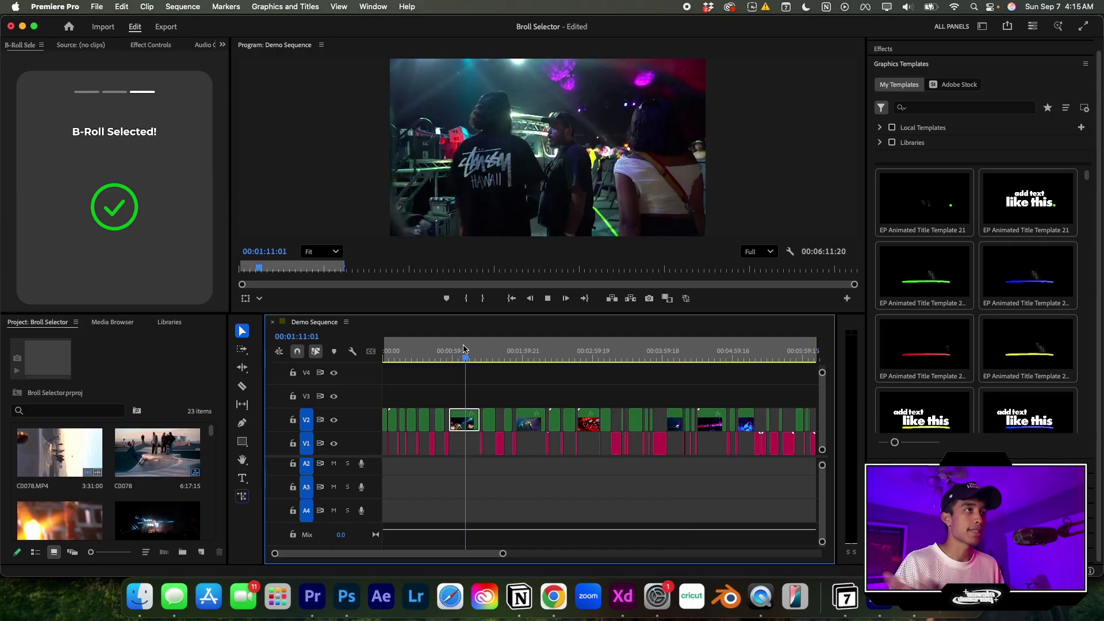
key(space)
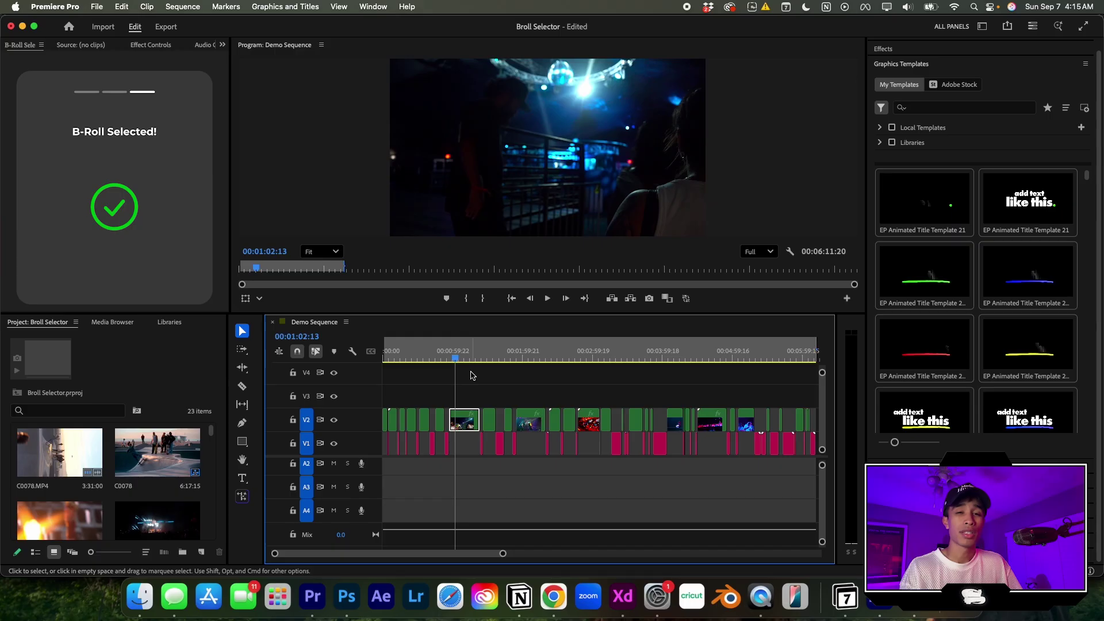